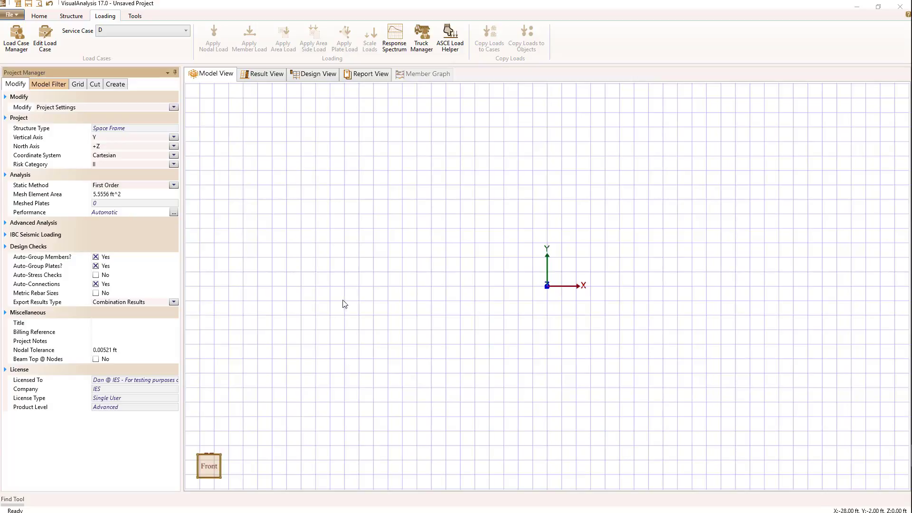
Open the Load Case Manager from the Loading ribbon
left_click(19, 43)
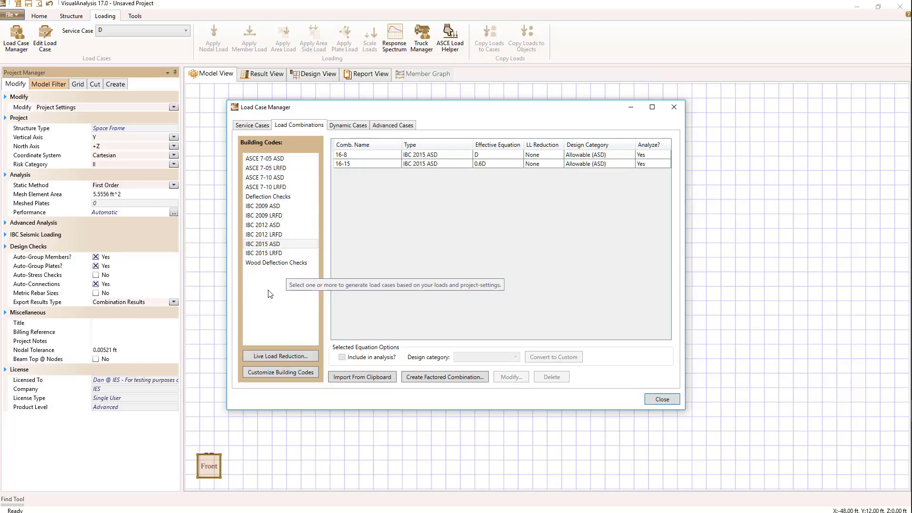
left_click(264, 372)
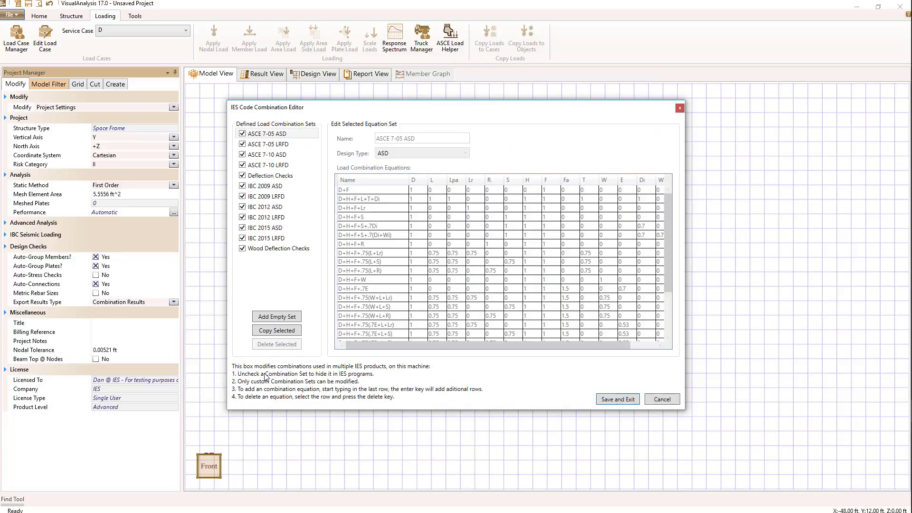
left_click_drag(438, 109, 568, 119)
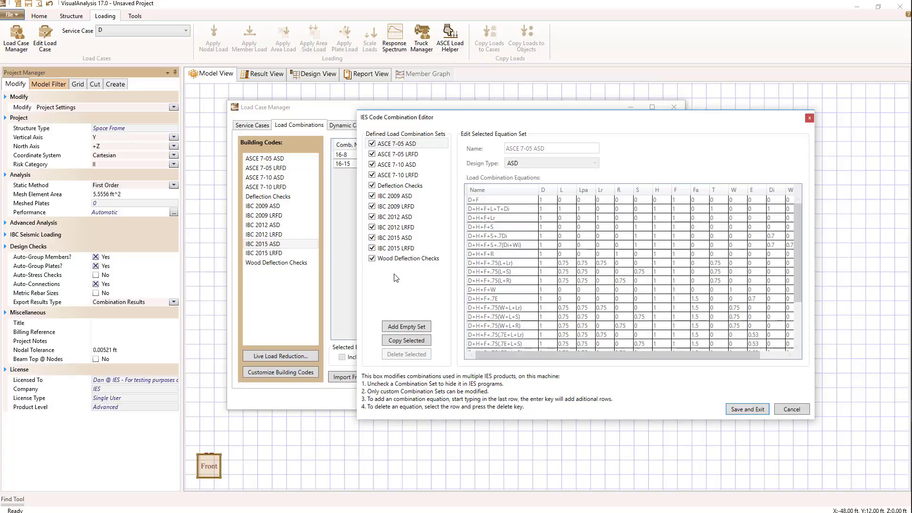
Add an empty combination set renamed 'My Code', keeping its design type LRFD
left_click(402, 327)
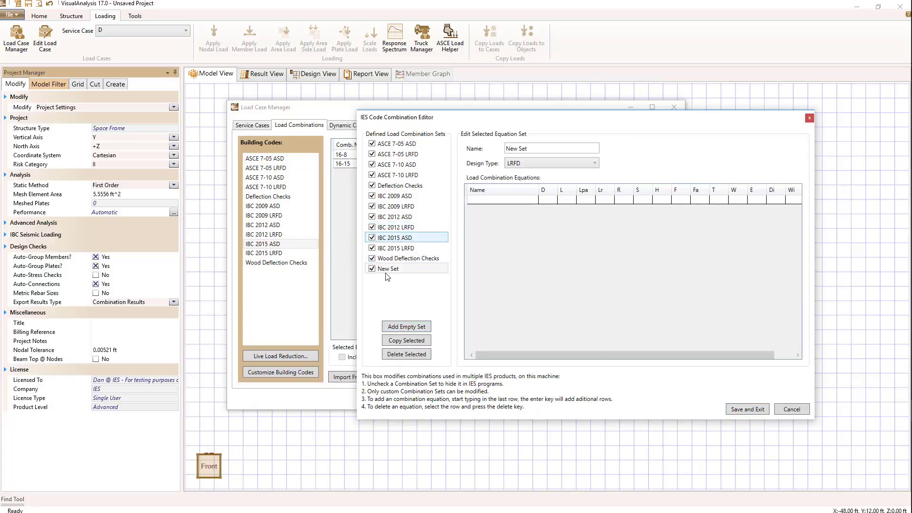
left_click_drag(550, 151, 498, 155)
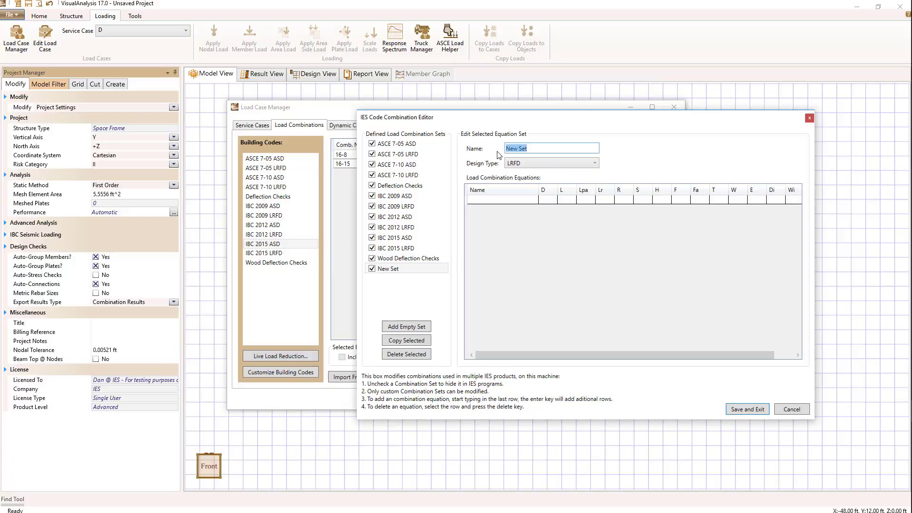
type("My Code")
left_click(518, 164)
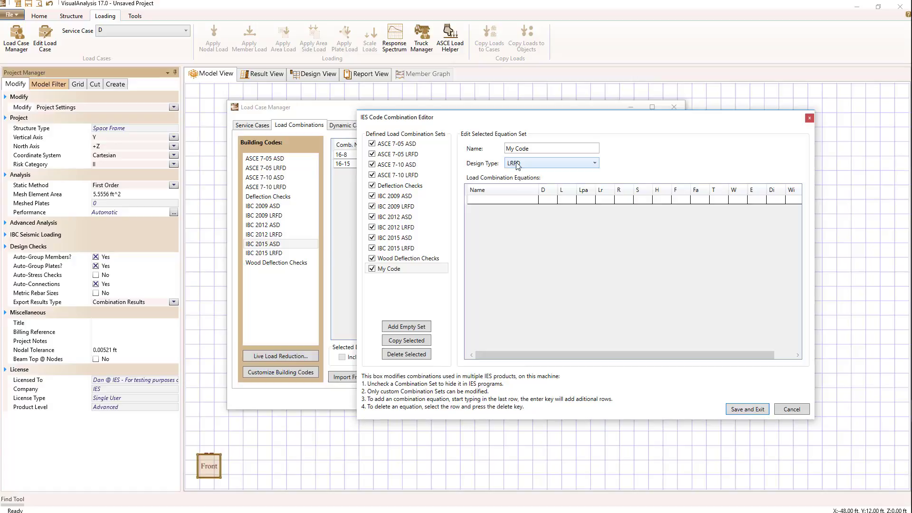
left_click(518, 164)
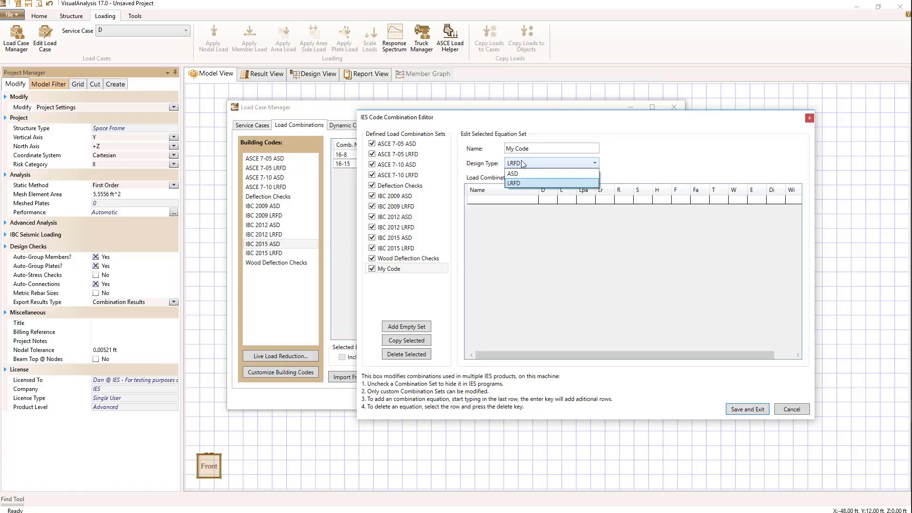
left_click(523, 165)
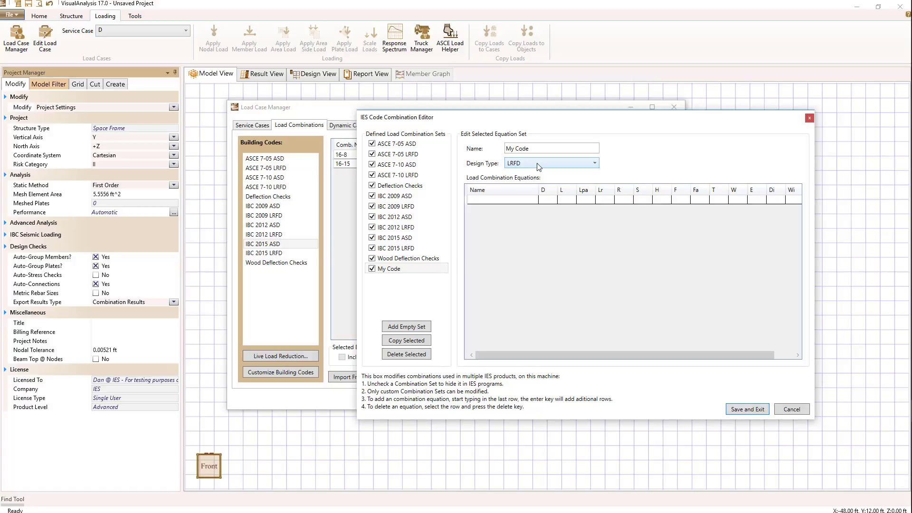
left_click(539, 167)
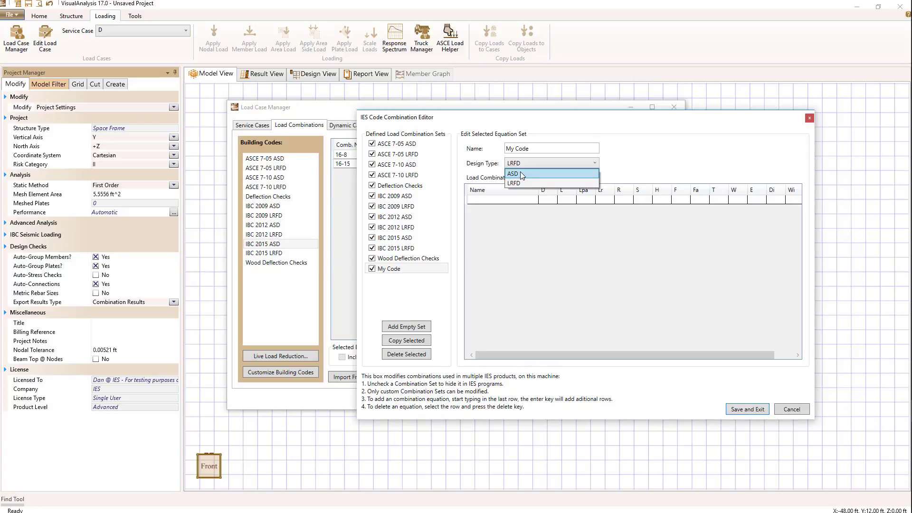
left_click(523, 163)
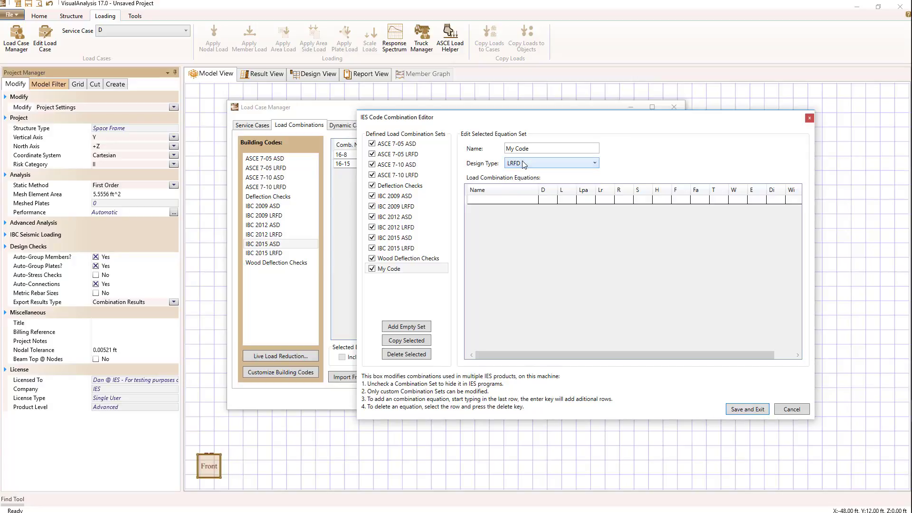
Add equation 'New Equ.' with D factor 1 and S factor 1
left_click(482, 200)
double_click(477, 200)
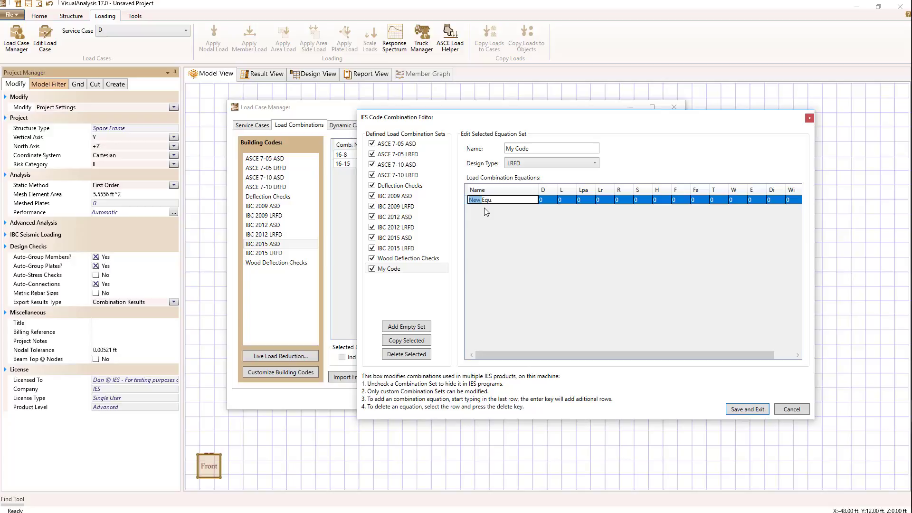
left_click(494, 200)
left_click(548, 200)
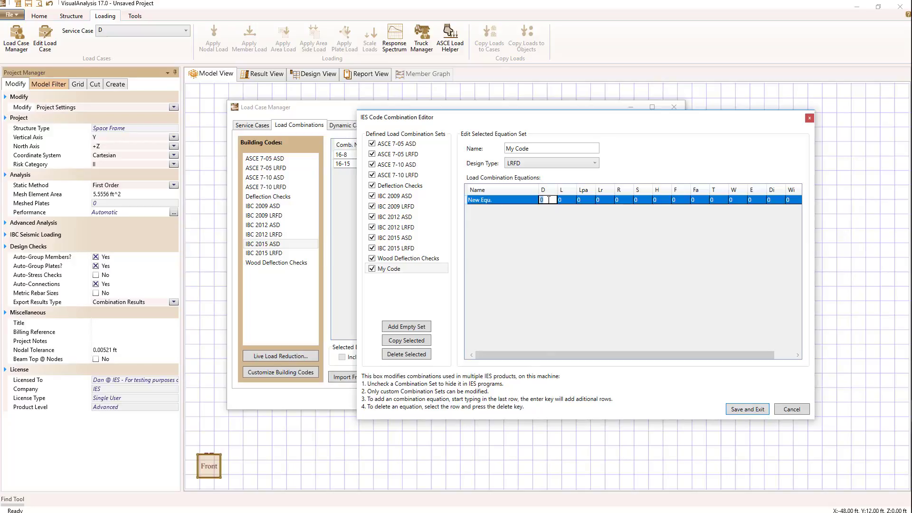
type("1")
left_click(636, 201)
type("1")
left_click(702, 200)
Add a second equation 'New eq 2' with L factor 2 and W factor 1
key("Return")
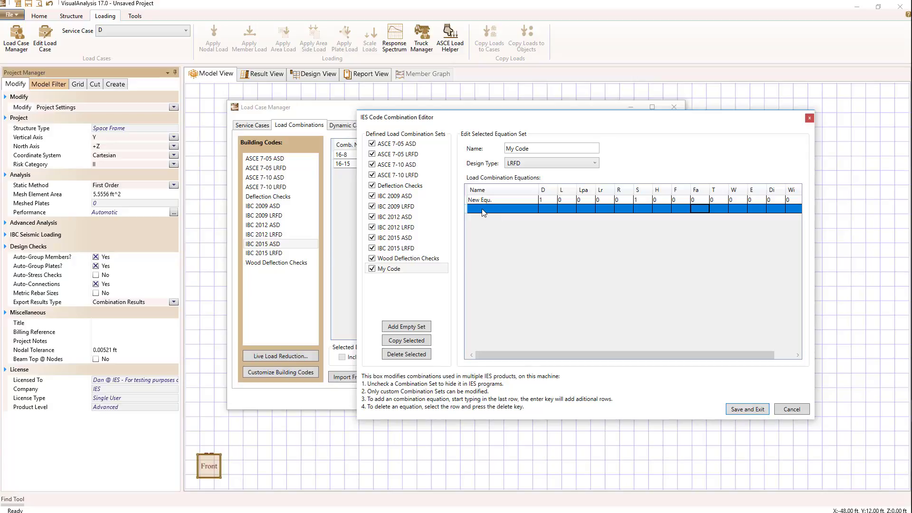
left_click(483, 212)
type("New eq 2")
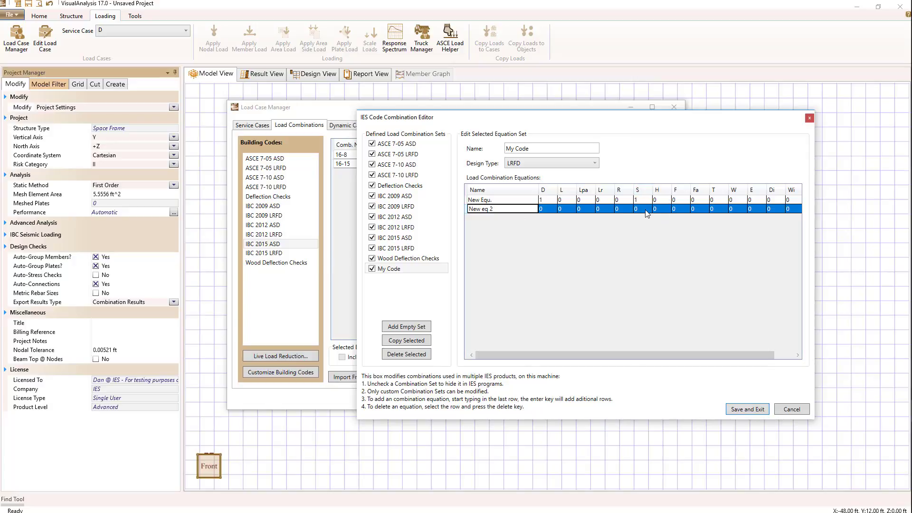
left_click(562, 209)
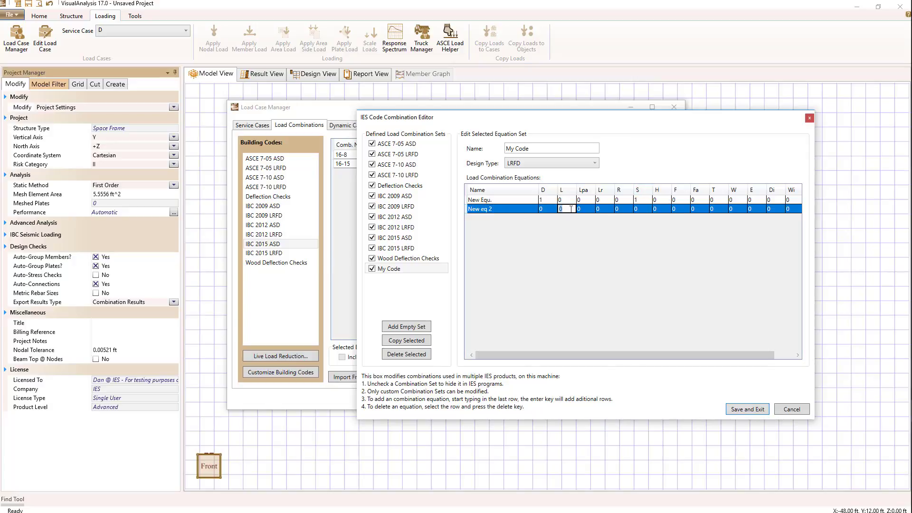
left_click(731, 209)
type("1")
Save My Code, preview its generated combinations, deselect it, and reopen the combination editor
left_click(737, 411)
left_click(260, 273)
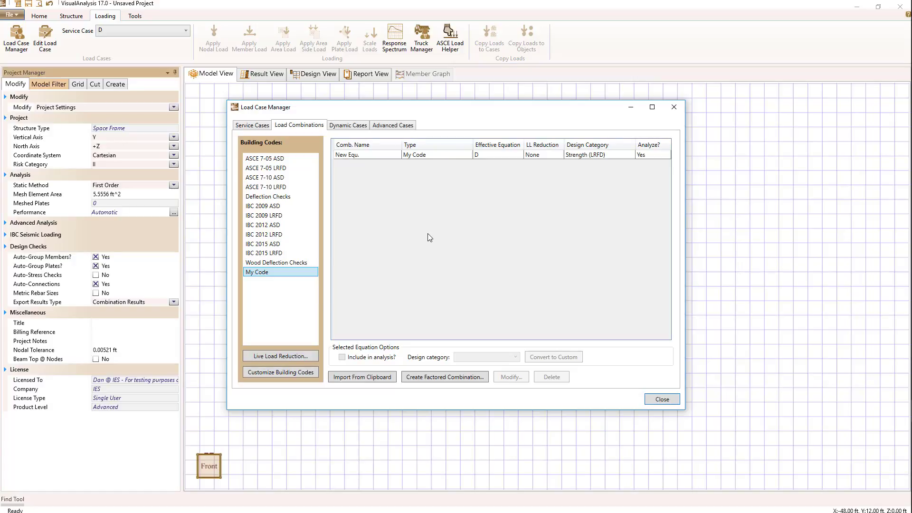
left_click(252, 273)
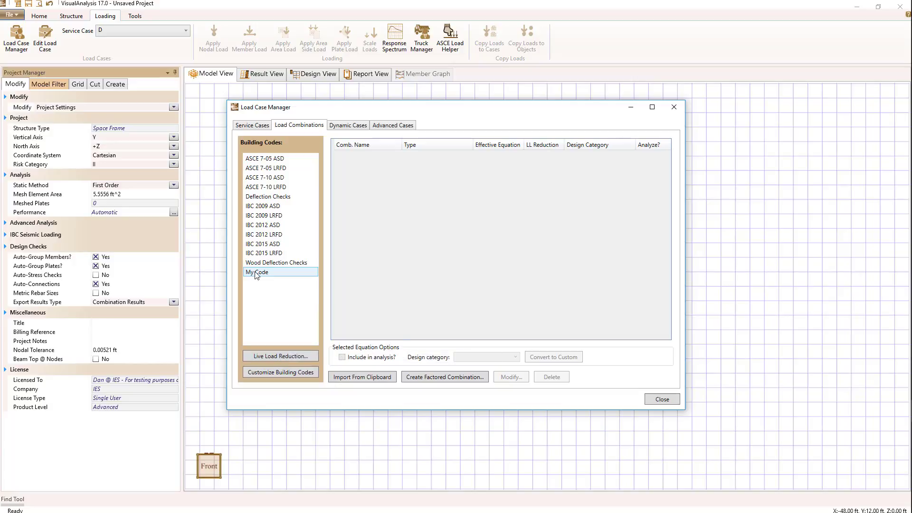
left_click(281, 372)
Delete the My Code combination set and save the change
left_click(257, 259)
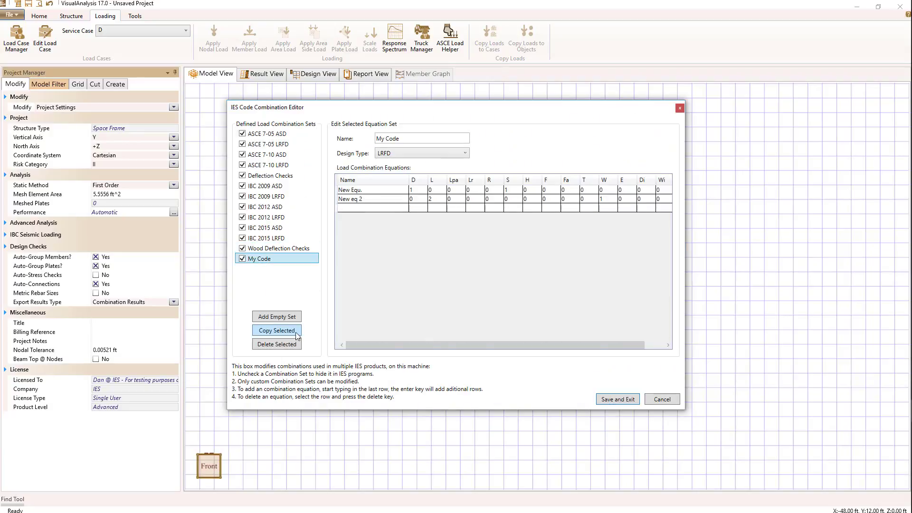
left_click(274, 345)
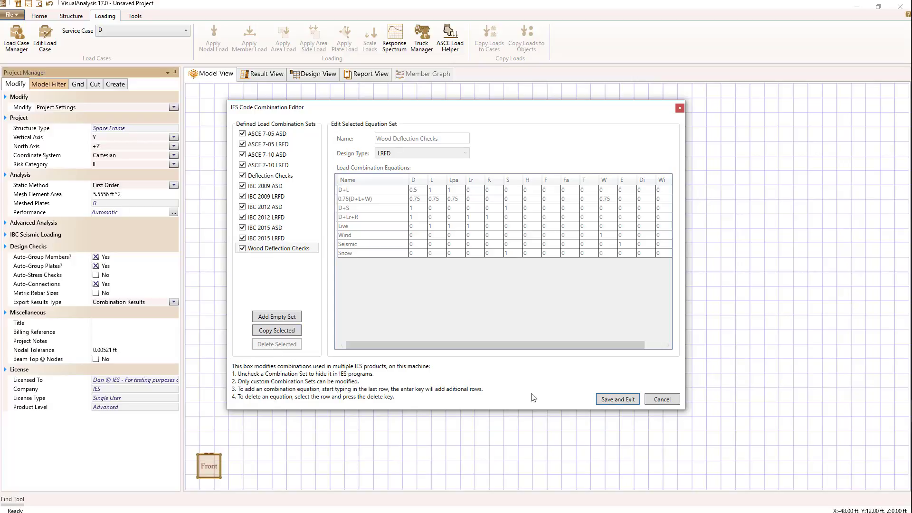
left_click(618, 400)
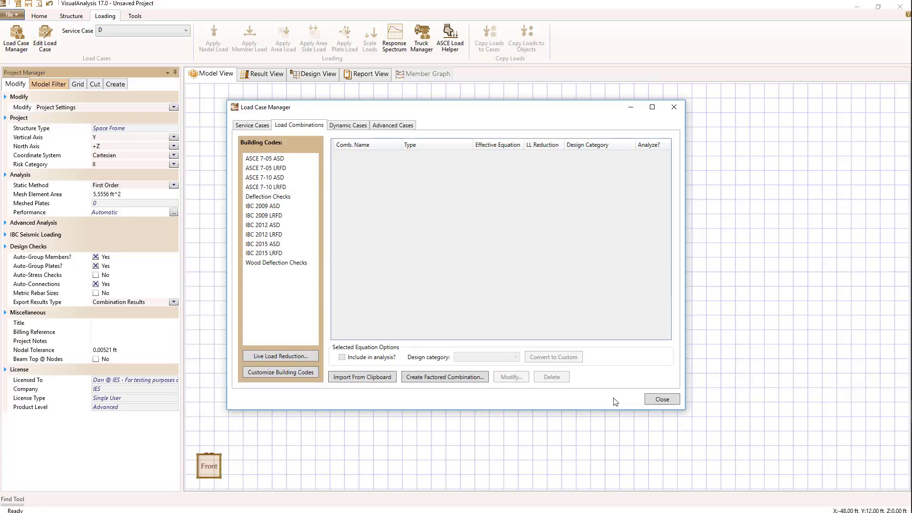
Select the 5% and 20% live load reduction levels
left_click(286, 357)
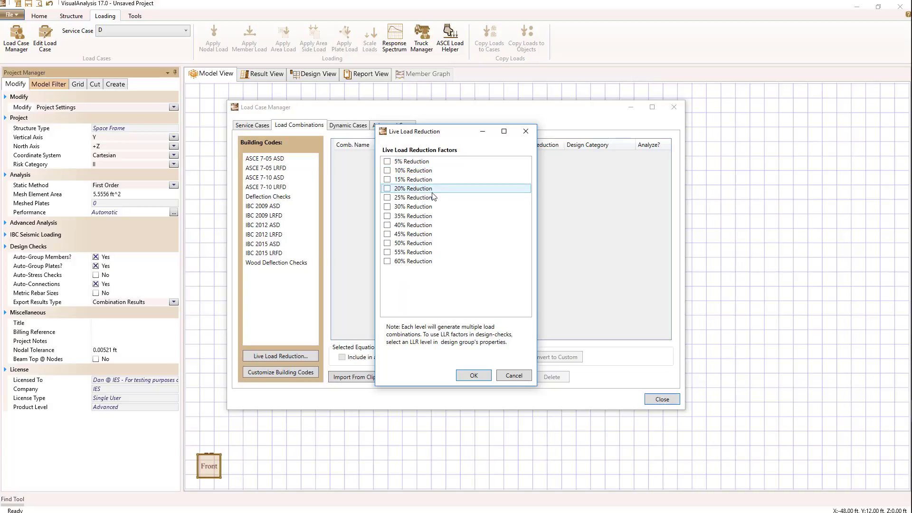
left_click(387, 162)
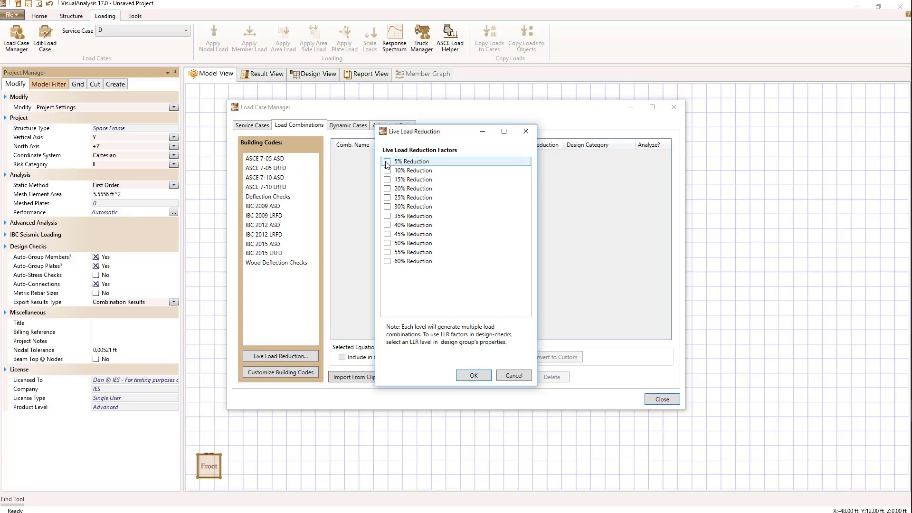
left_click(387, 189)
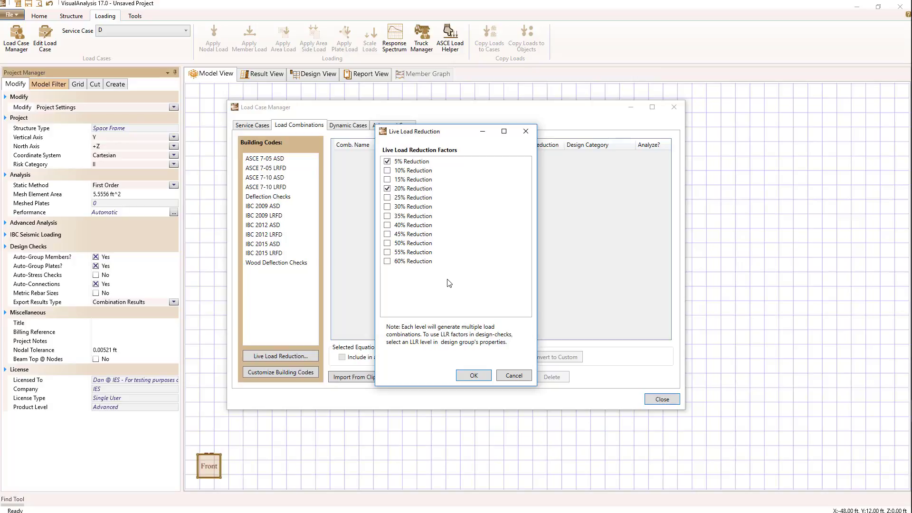
left_click(471, 375)
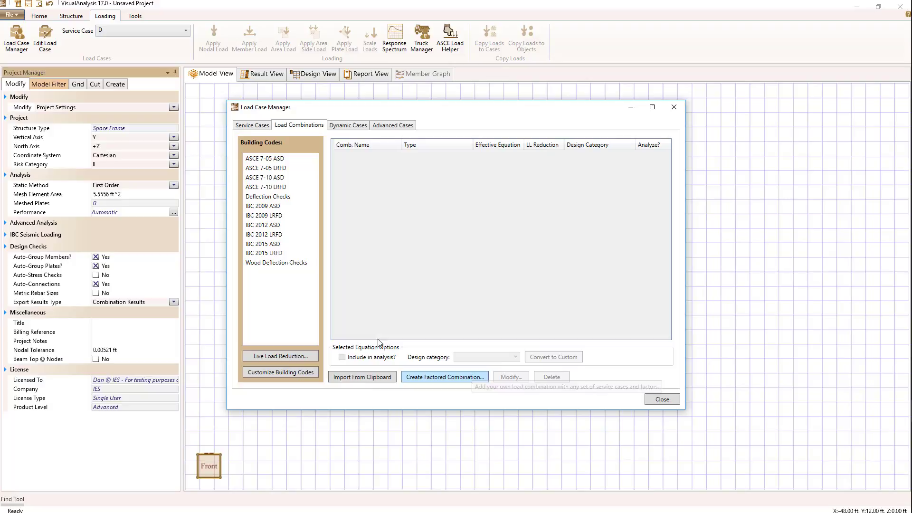